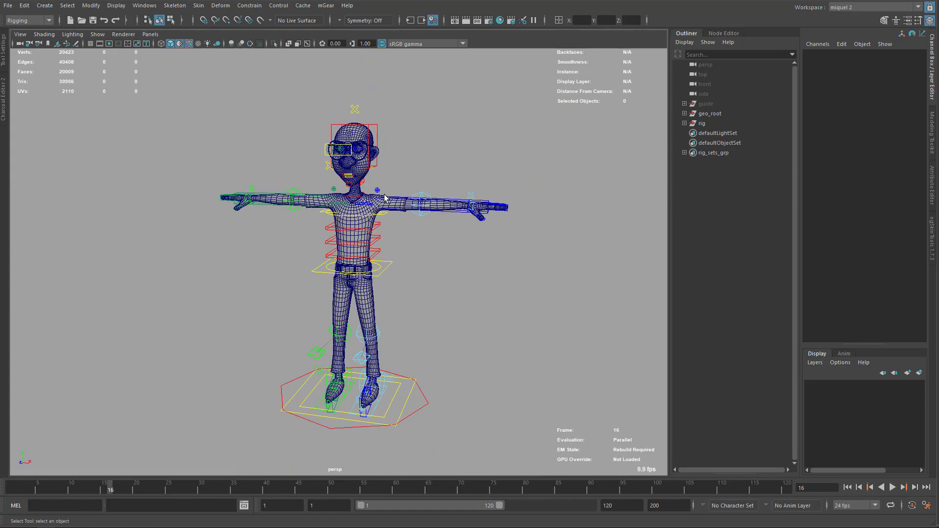
# Swing the left upper arm's FK control down to about 76° in Y and back up to test the shoulder deformation.
pyautogui.click(384, 198)
pyautogui.press('e')
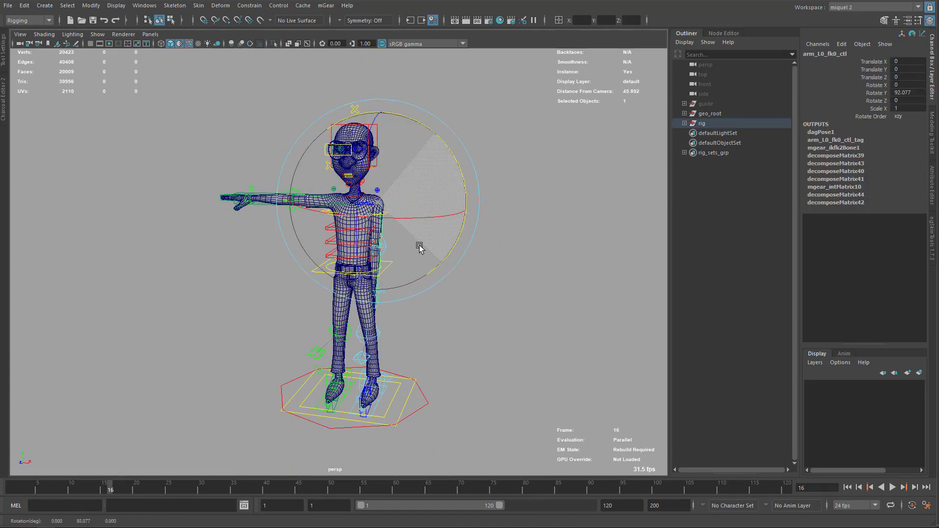
pyautogui.scroll(5, 407, 303)
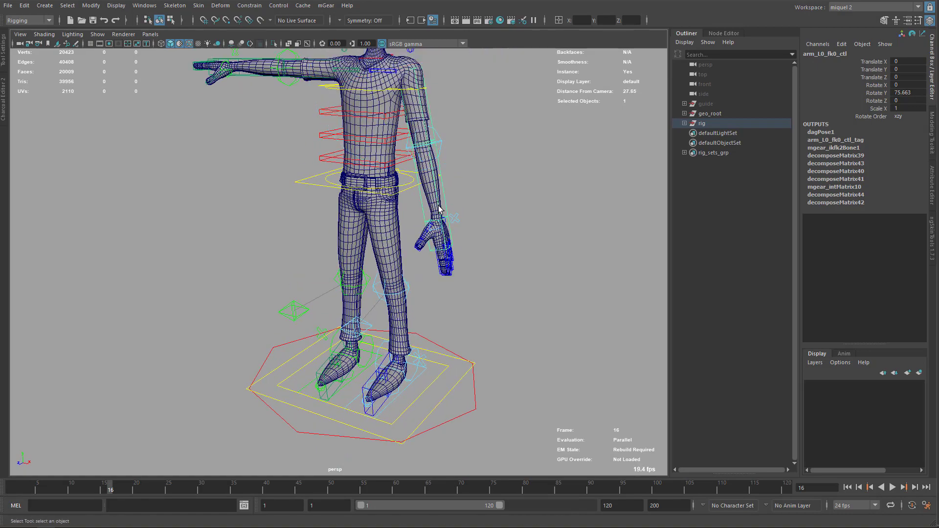
pyautogui.keyDown('alt'); pyautogui.moveTo(450, 209); pyautogui.dragTo(409, 163); pyautogui.keyUp('alt')
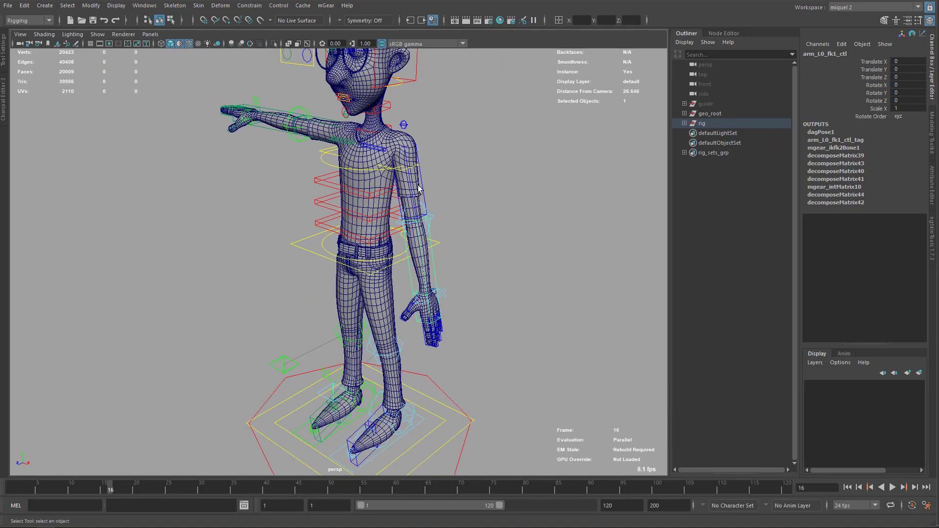
pyautogui.keyDown('alt'); pyautogui.moveTo(398, 201); pyautogui.dragTo(475, 190); pyautogui.keyUp('alt')
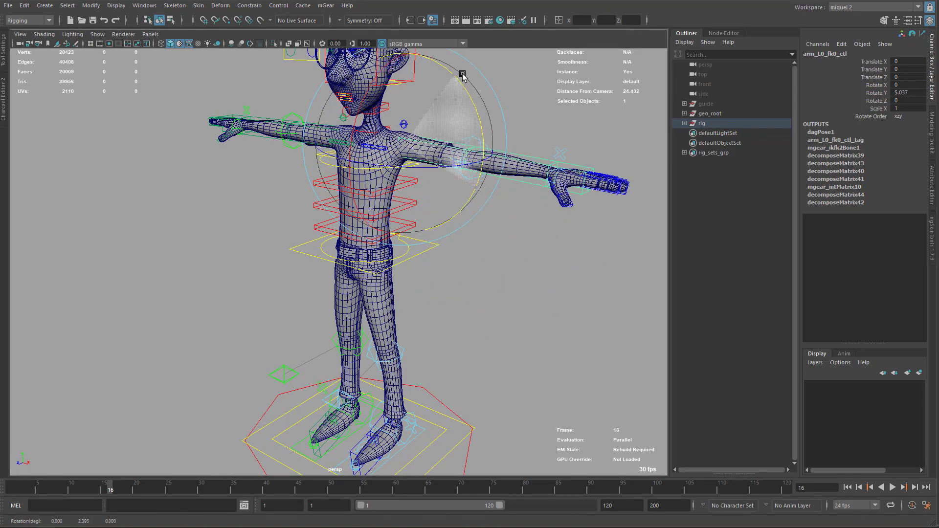
pyautogui.moveTo(462, 75); pyautogui.dragTo(408, 277)
# Try bending the left elbow's FK control to about -164° in Z, check the elbow mesh, and undo the bend.
pyautogui.press('e')
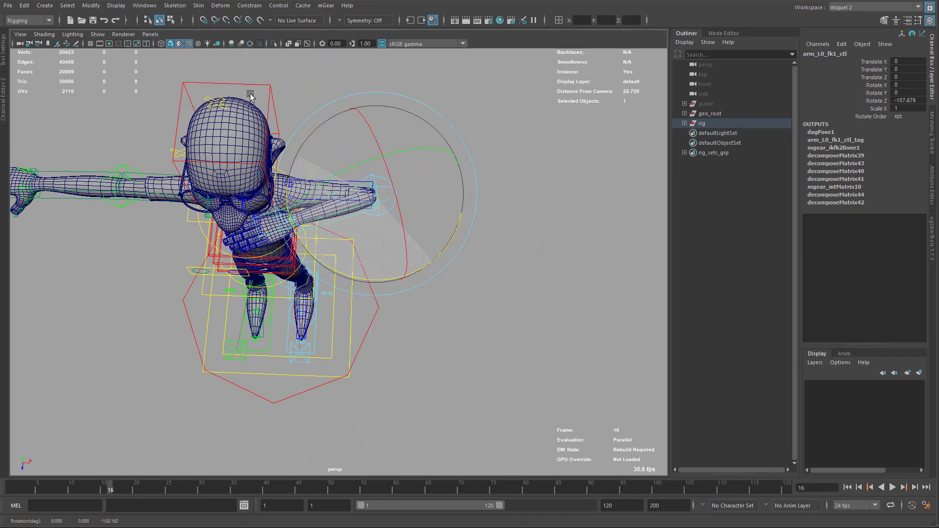
pyautogui.scroll(10, 284, 174)
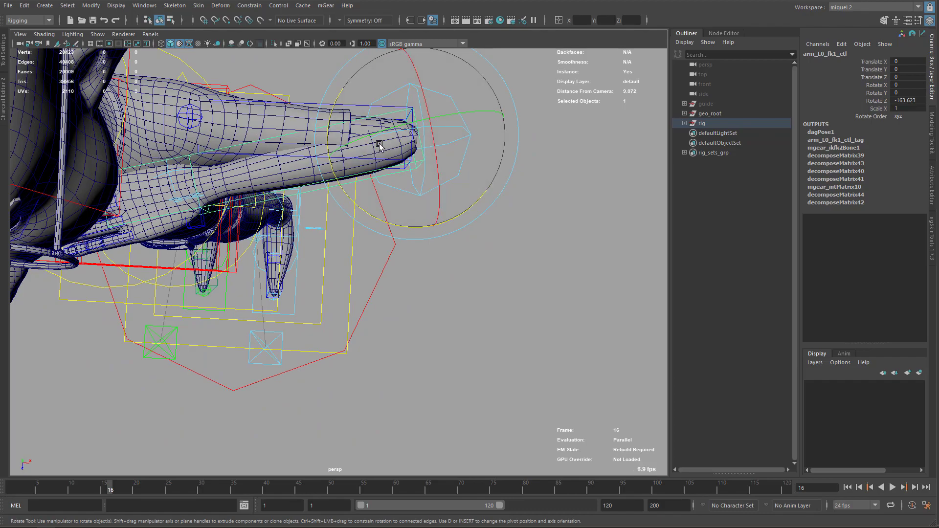
pyautogui.keyDown('alt'); pyautogui.moveTo(428, 159); pyautogui.dragTo(413, 354); pyautogui.keyUp('alt')
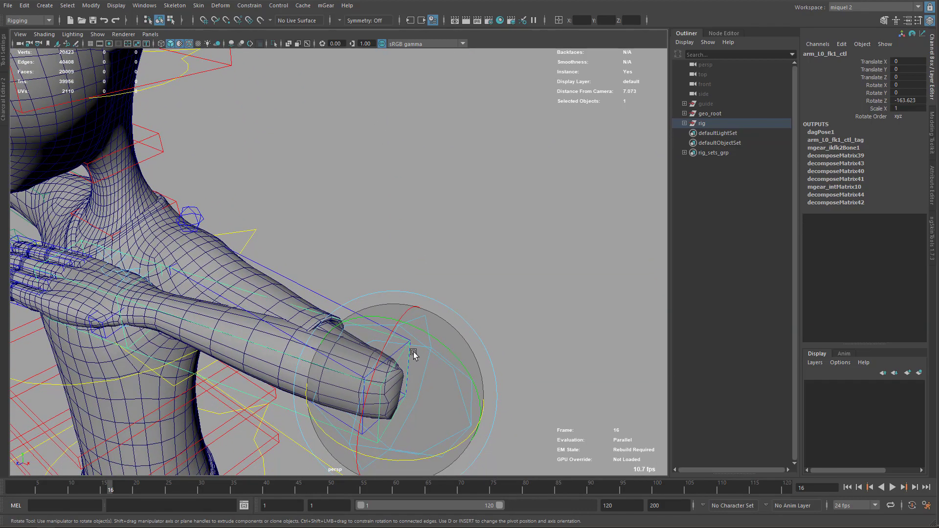
pyautogui.keyDown('alt'); pyautogui.moveTo(371, 388); pyautogui.dragTo(448, 171); pyautogui.keyUp('alt')
pyautogui.press('q')
pyautogui.press('e')
pyautogui.hotkey('ctrl', 'z')
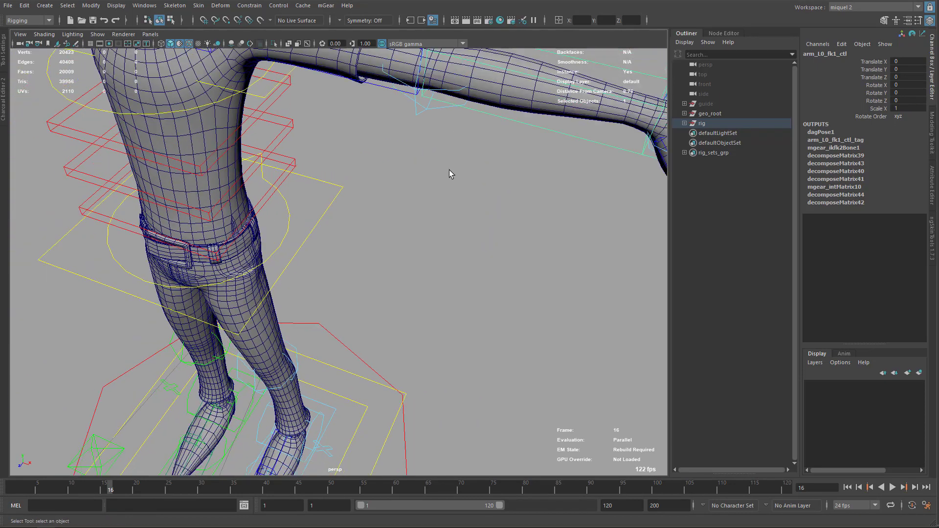
# Raise the left foot's IK control about 6.7 cm in Y and 0.66 cm in Z to fold the leg.
pyautogui.keyDown('alt'); pyautogui.moveTo(449, 172); pyautogui.dragTo(354, 244, button='right'); pyautogui.keyUp('alt')
pyautogui.keyDown('alt'); pyautogui.moveTo(354, 244); pyautogui.dragTo(483, 278); pyautogui.keyUp('alt')
pyautogui.keyDown('alt'); pyautogui.moveTo(482, 279); pyautogui.dragTo(404, 352, button='right'); pyautogui.keyUp('alt')
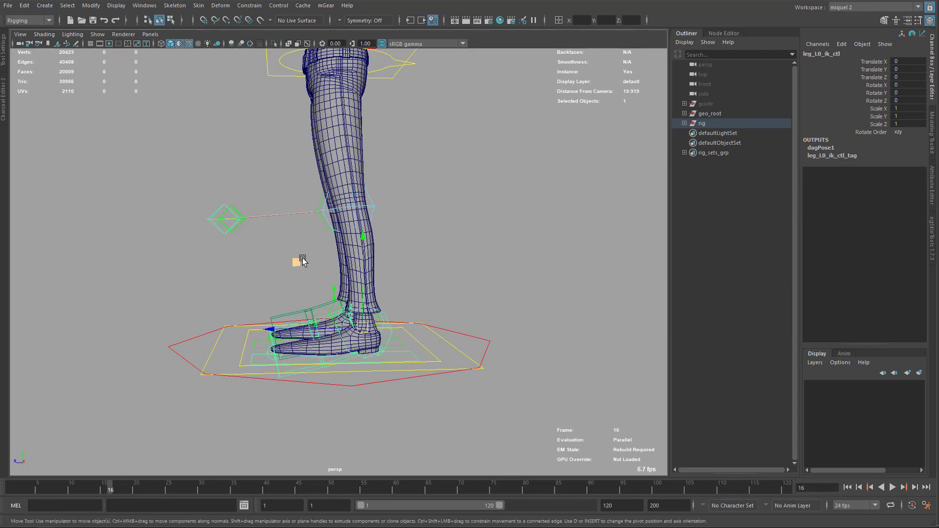
pyautogui.moveTo(302, 259); pyautogui.dragTo(278, 186)
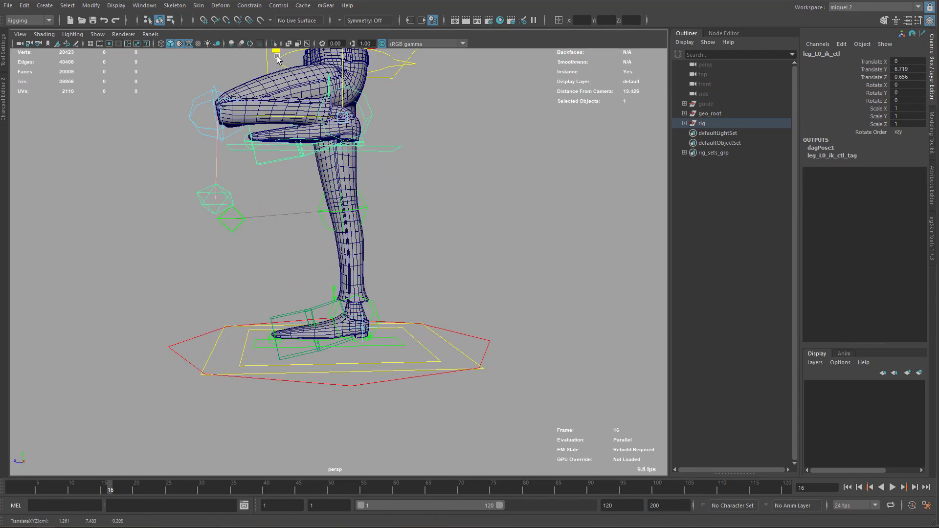
# Examine the mesh deformation around the hip, groin and buttock of the raised left leg.
pyautogui.keyDown('alt'); pyautogui.moveTo(240, 93); pyautogui.dragTo(394, 206); pyautogui.keyUp('alt')
pyautogui.keyDown('alt'); pyautogui.moveTo(394, 205); pyautogui.dragTo(314, 310, button='right'); pyautogui.keyUp('alt')
pyautogui.keyDown('alt'); pyautogui.moveTo(314, 310); pyautogui.dragTo(331, 289); pyautogui.keyUp('alt')
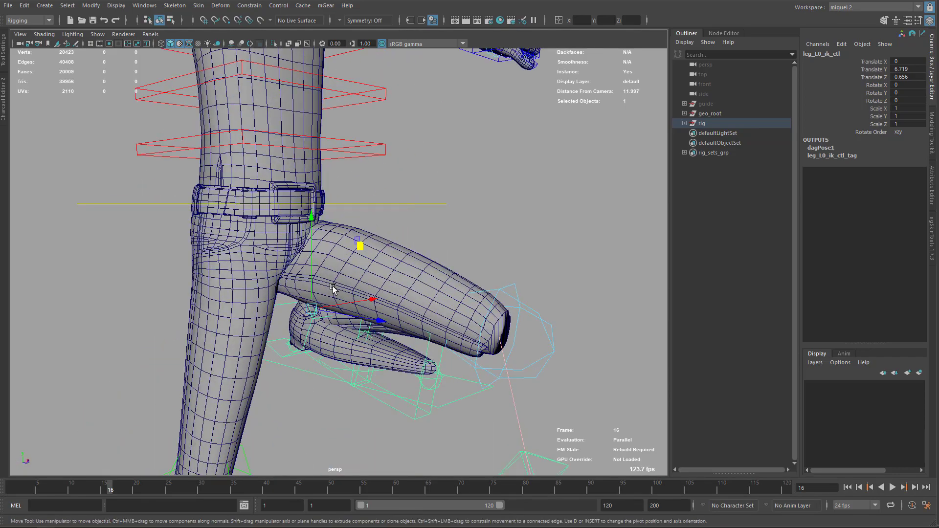
pyautogui.keyDown('alt'); pyautogui.moveTo(332, 289); pyautogui.dragTo(338, 293, button='right'); pyautogui.keyUp('alt')
pyautogui.keyDown('alt'); pyautogui.moveTo(337, 294); pyautogui.dragTo(337, 315); pyautogui.keyUp('alt')
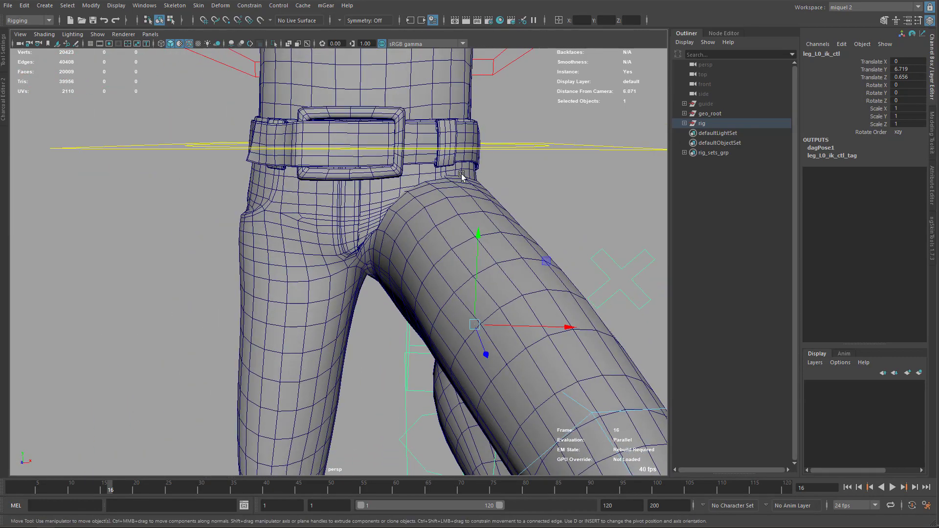
pyautogui.keyDown('alt'); pyautogui.moveTo(482, 220); pyautogui.dragTo(349, 215); pyautogui.keyUp('alt')
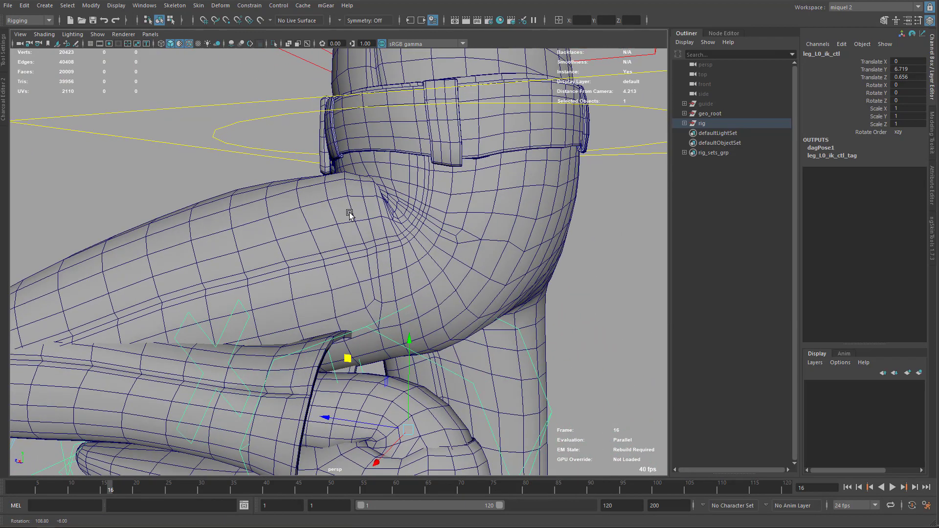
pyautogui.keyDown('alt'); pyautogui.moveTo(538, 232); pyautogui.dragTo(520, 143); pyautogui.keyUp('alt')
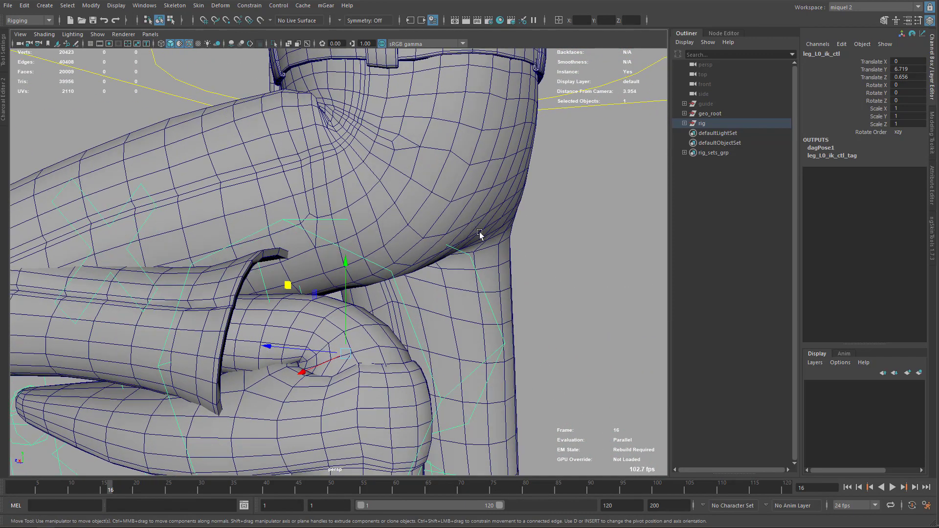
# Rotate the left foot's IK control about 107° in X, and undo the leg pose.
pyautogui.scroll(-6, 319, 244)
pyautogui.keyDown('alt'); pyautogui.moveTo(462, 189); pyautogui.dragTo(347, 258); pyautogui.keyUp('alt')
pyautogui.press('e')
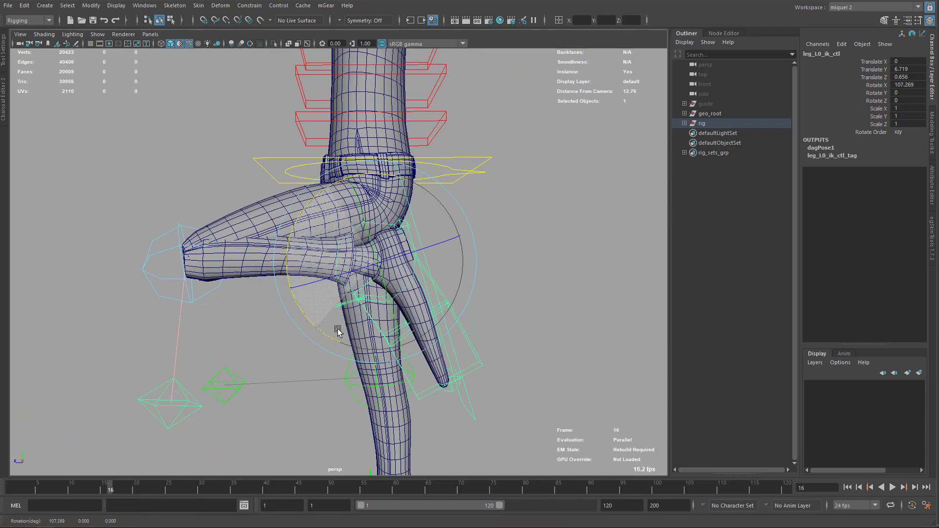
pyautogui.hotkey('ctrl', 'z')
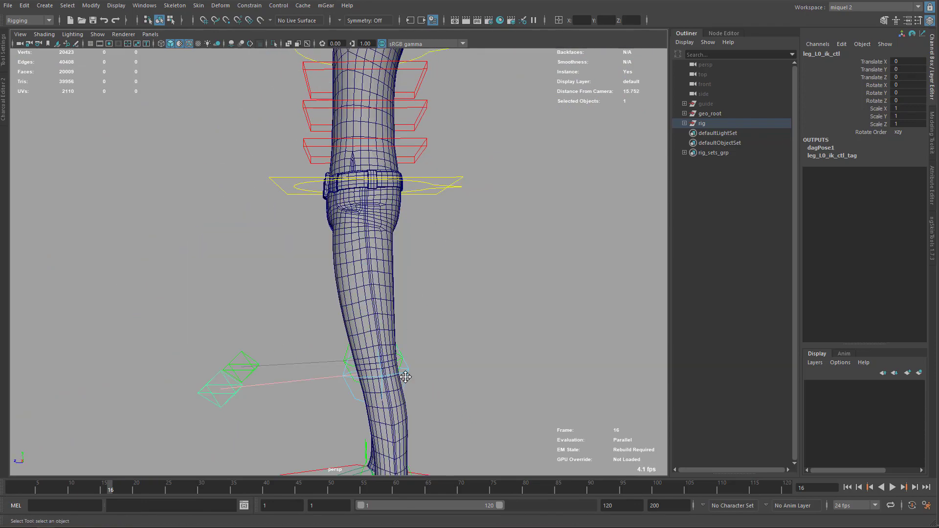
# Rotate the left foot's roll control to about 65° in Z to test the foot roll.
pyautogui.keyDown('alt'); pyautogui.moveTo(405, 377); pyautogui.dragTo(465, 188, button='middle'); pyautogui.keyUp('alt')
pyautogui.click(484, 235)
pyautogui.keyDown('alt'); pyautogui.moveTo(484, 235); pyautogui.dragTo(430, 279); pyautogui.keyUp('alt')
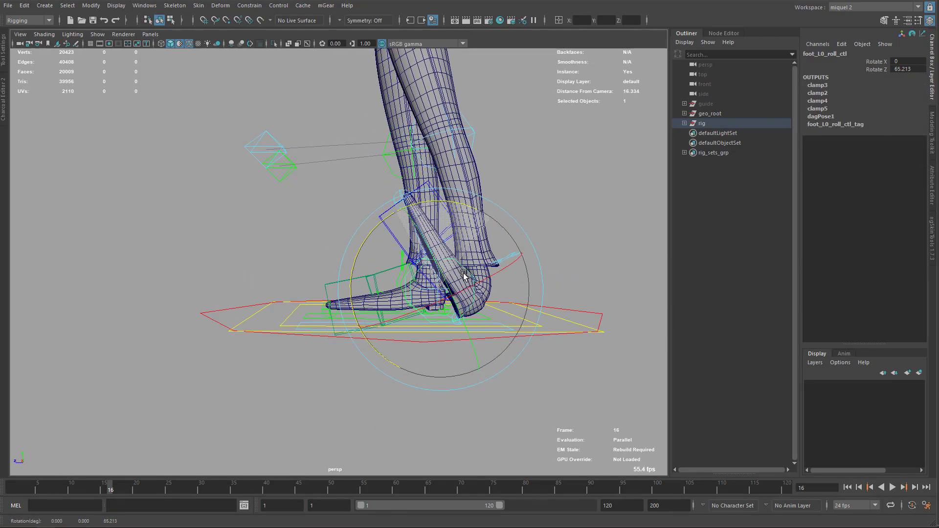
pyautogui.moveTo(464, 275); pyautogui.dragTo(489, 303)
# Curl the left hand's twelve finger FK controls about 87° in Z to form a fist.
pyautogui.scroll(-6, 476, 352)
pyautogui.scroll(6, 390, 235)
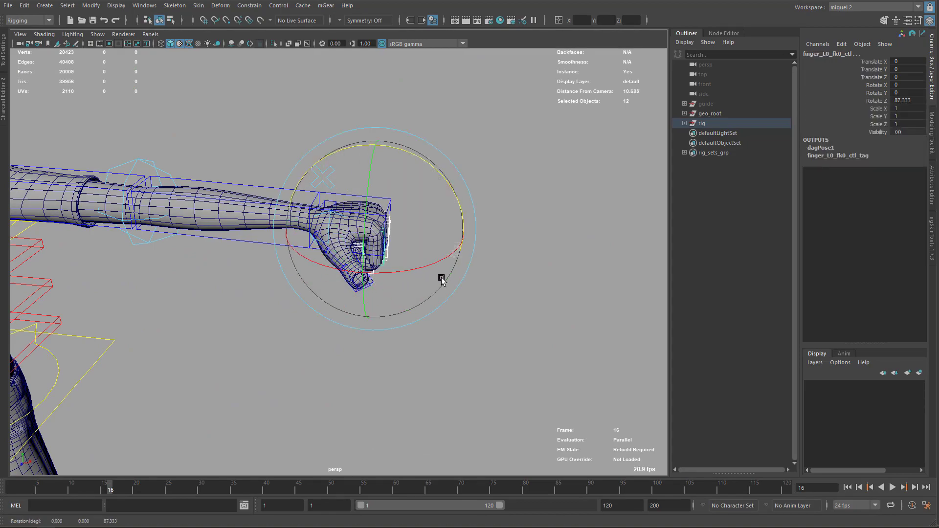
pyautogui.keyDown('alt'); pyautogui.moveTo(441, 279); pyautogui.dragTo(419, 289); pyautogui.keyUp('alt')
# Examine the knuckles, finger bends and palm of the left fist from several angles.
pyautogui.scroll(8, 389, 314)
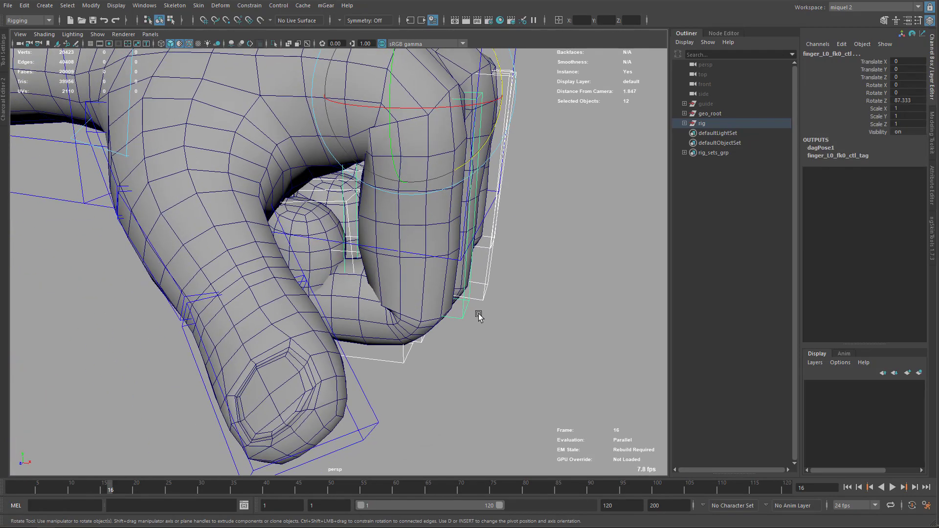
pyautogui.keyDown('alt'); pyautogui.moveTo(478, 316); pyautogui.dragTo(326, 251); pyautogui.keyUp('alt')
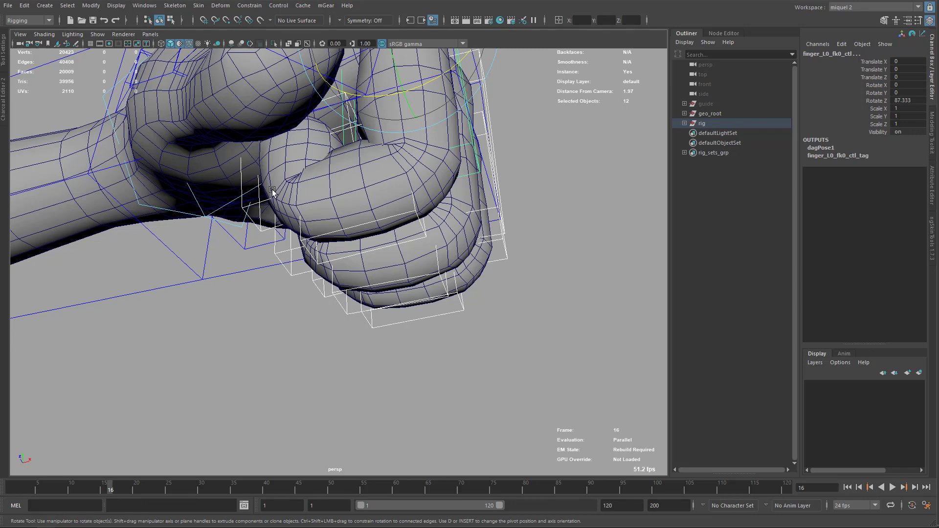
pyautogui.keyDown('alt'); pyautogui.moveTo(291, 236); pyautogui.dragTo(296, 208); pyautogui.keyUp('alt')
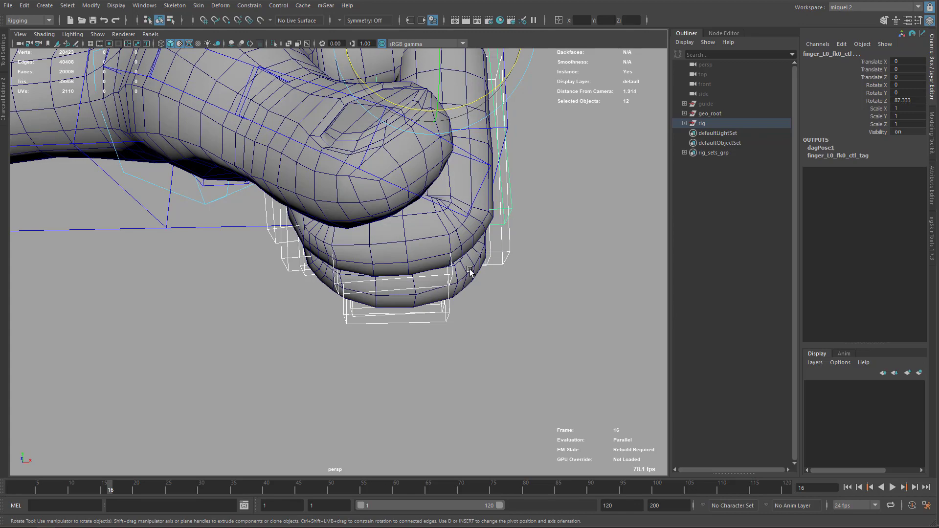
pyautogui.keyDown('alt'); pyautogui.moveTo(513, 177); pyautogui.dragTo(412, 254); pyautogui.keyUp('alt')
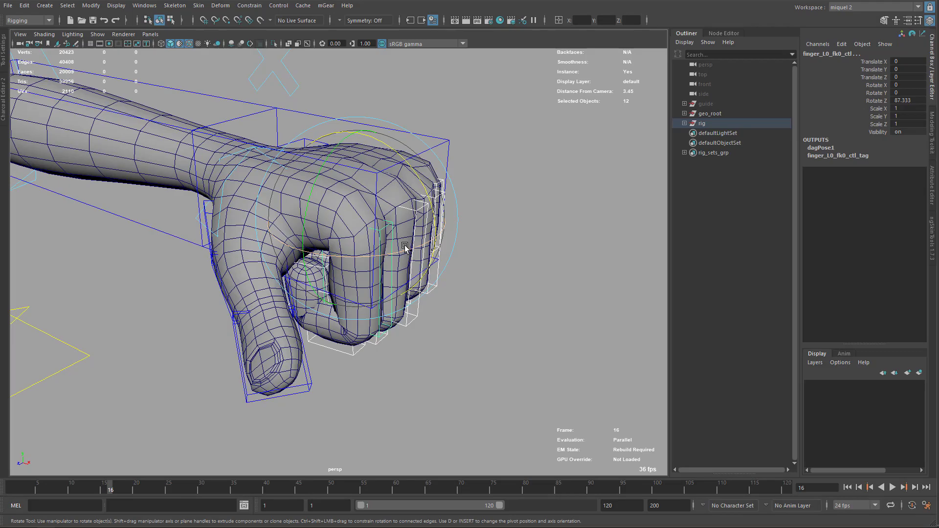
pyautogui.keyDown('alt'); pyautogui.moveTo(297, 365); pyautogui.dragTo(369, 281); pyautogui.keyUp('alt')
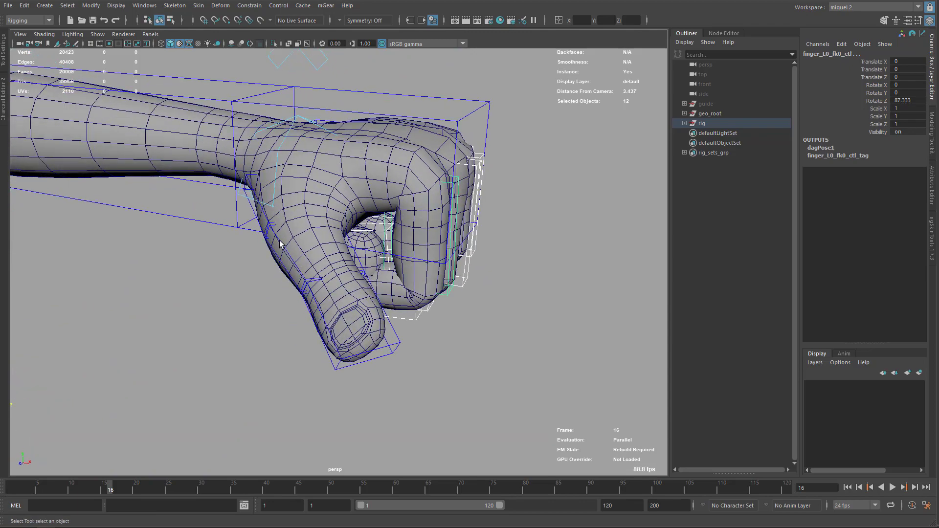
# Fold the left thumb over the fist, rotating its fk2 control to about 74° in Z.
pyautogui.press('e')
pyautogui.keyDown('alt'); pyautogui.moveTo(299, 290); pyautogui.dragTo(327, 297); pyautogui.keyUp('alt')
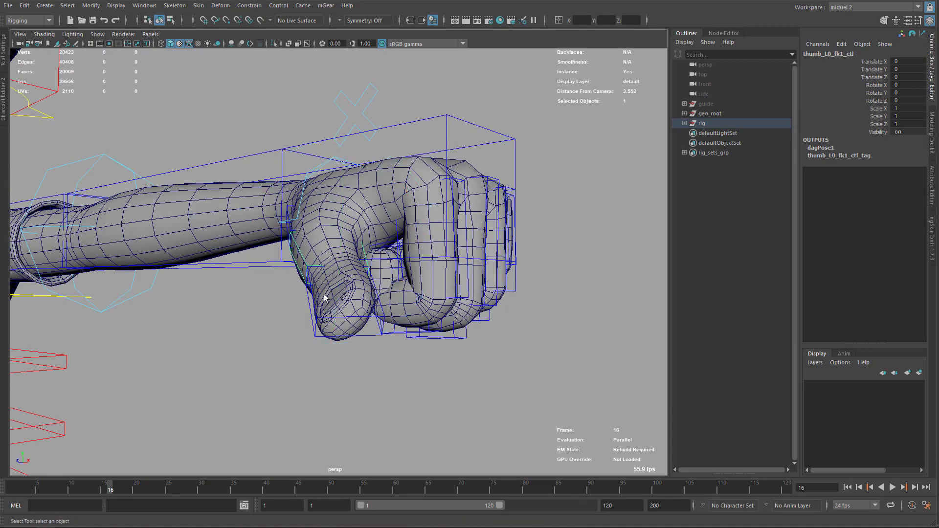
pyautogui.keyDown('alt'); pyautogui.moveTo(342, 301); pyautogui.dragTo(335, 373); pyautogui.keyUp('alt')
pyautogui.scroll(-4, 342, 362)
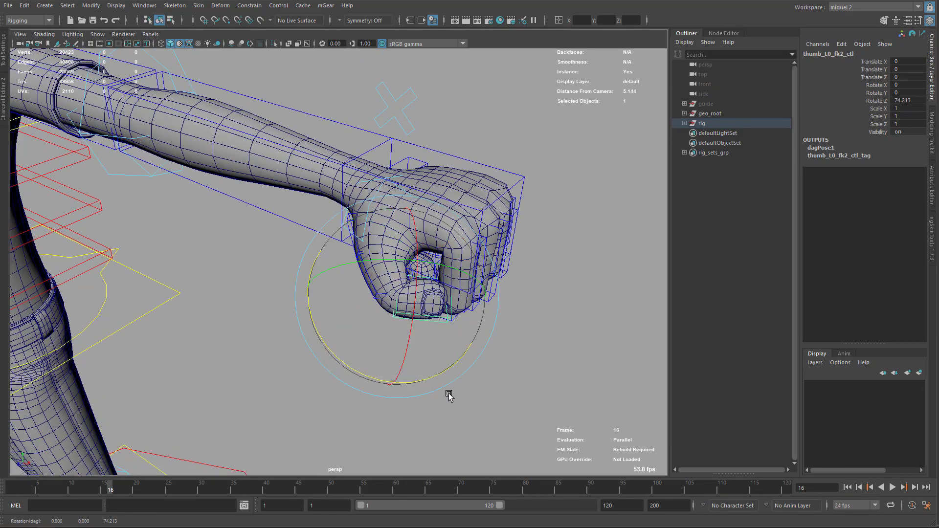
# Check the closed left fist with its folded thumb, and undo the finger and thumb rotations.
pyautogui.keyDown('alt'); pyautogui.moveTo(449, 396); pyautogui.dragTo(459, 253); pyautogui.keyUp('alt')
pyautogui.hotkey('ctrl', 'z')
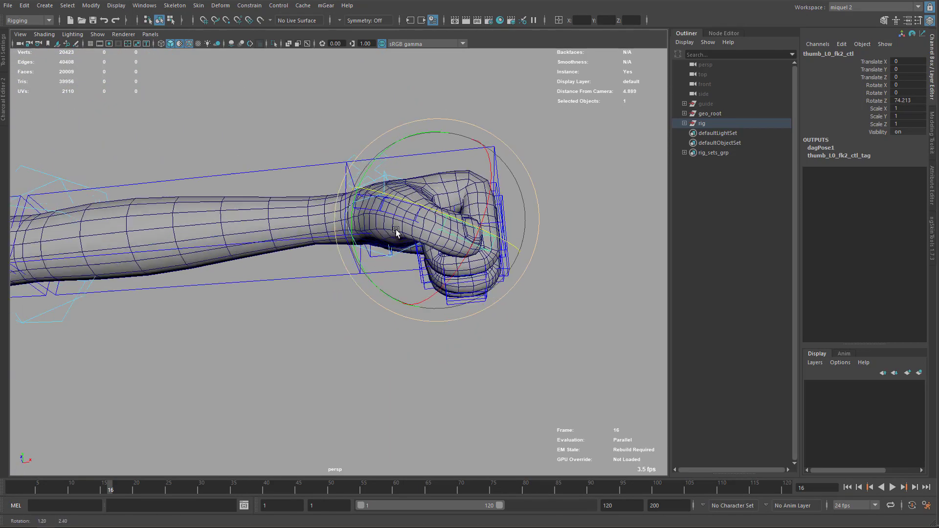
pyautogui.scroll(-5, 420, 191)
pyautogui.moveTo(411, 210)
pyautogui.keyDown('alt'); pyautogui.mouseDown()
pyautogui.moveTo(372, 235)
pyautogui.moveTo(459, 343)
pyautogui.moveTo(540, 192)
pyautogui.moveTo(451, 321)
pyautogui.moveTo(333, 238)
pyautogui.moveTo(409, 215)
pyautogui.mouseUp(); pyautogui.keyUp('alt')
pyautogui.press('q')
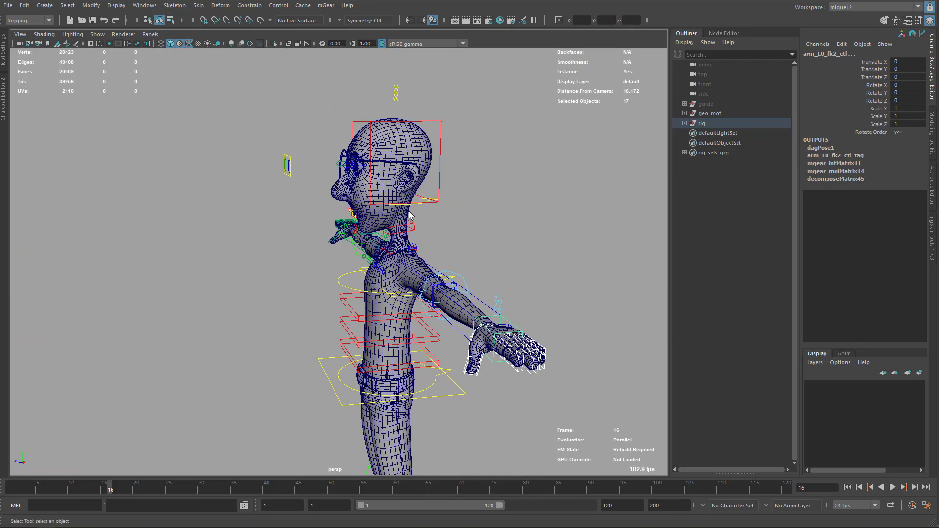
# Try rotating the neck's IK control to test the head and neck deformation.
pyautogui.keyDown('alt'); pyautogui.moveTo(473, 218); pyautogui.dragTo(334, 145); pyautogui.keyUp('alt')
pyautogui.press('e')
pyautogui.click(445, 186)
pyautogui.press('e')
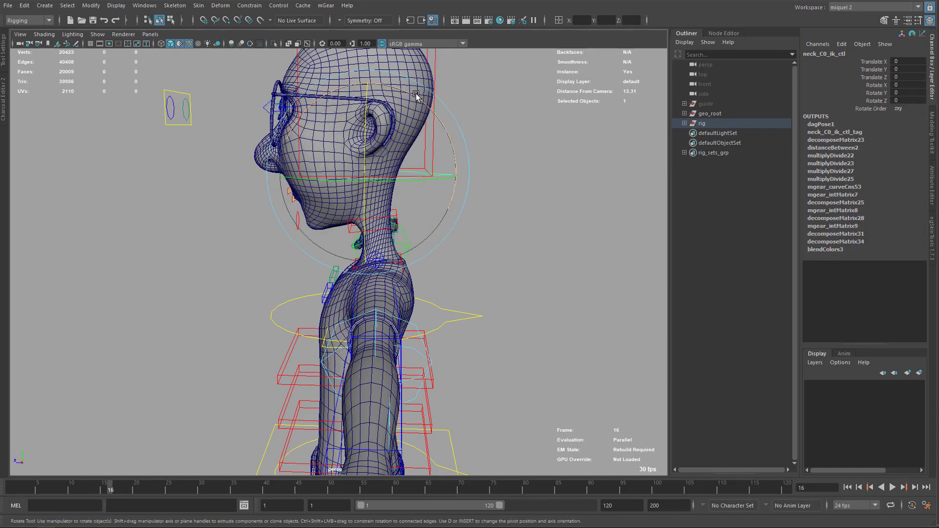
pyautogui.moveTo(429, 133); pyautogui.dragTo(387, 112)
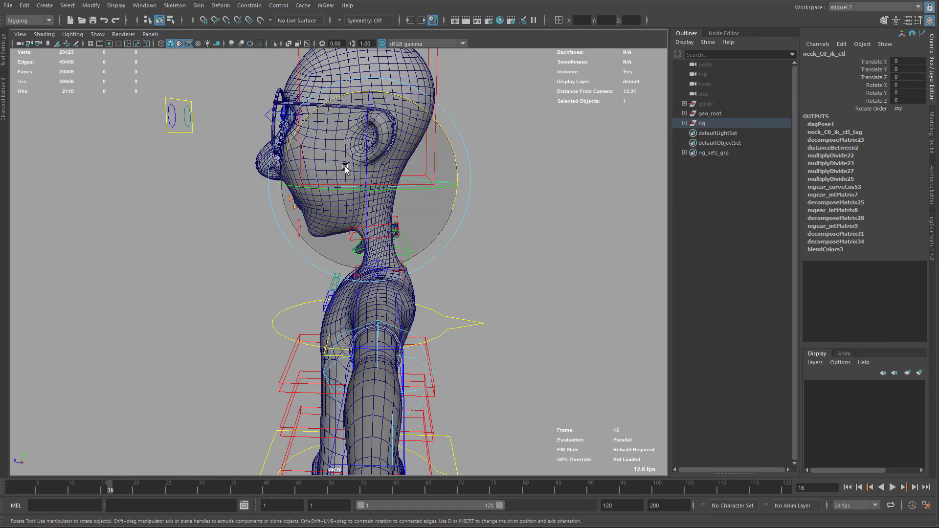
# Try rotating the left shoulder control to about -42° in Y to test the clavicle area, and reset it.
pyautogui.keyDown('alt'); pyautogui.moveTo(345, 169); pyautogui.dragTo(418, 208); pyautogui.keyUp('alt')
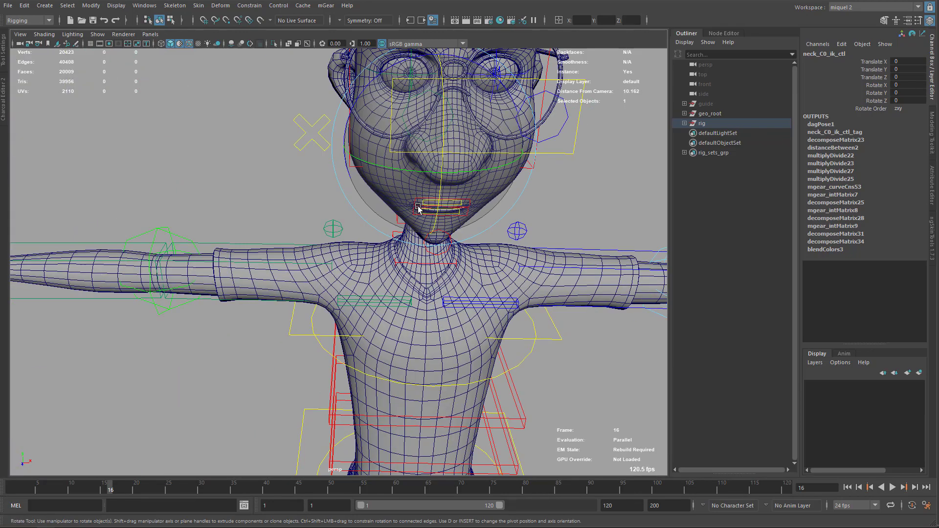
pyautogui.keyDown('alt'); pyautogui.moveTo(418, 208); pyautogui.dragTo(445, 255, button='middle'); pyautogui.keyUp('alt')
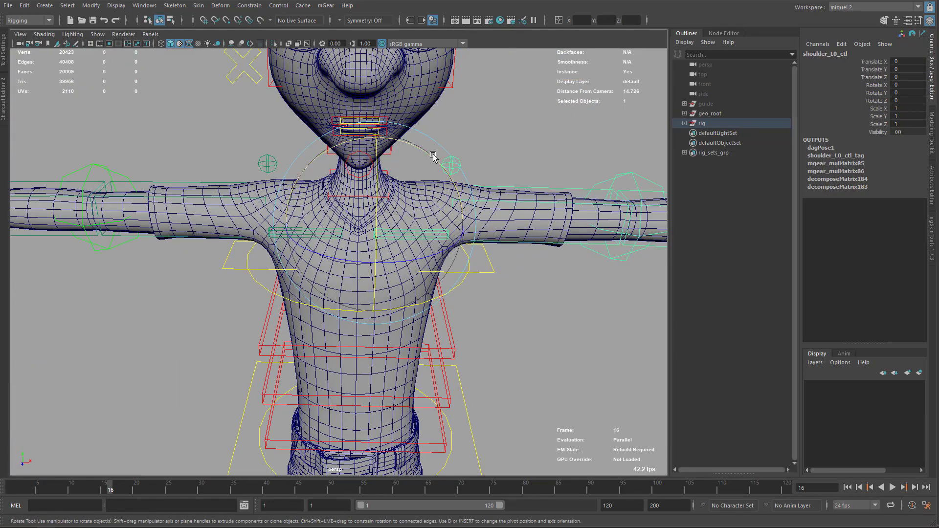
pyautogui.moveTo(394, 176); pyautogui.dragTo(431, 189)
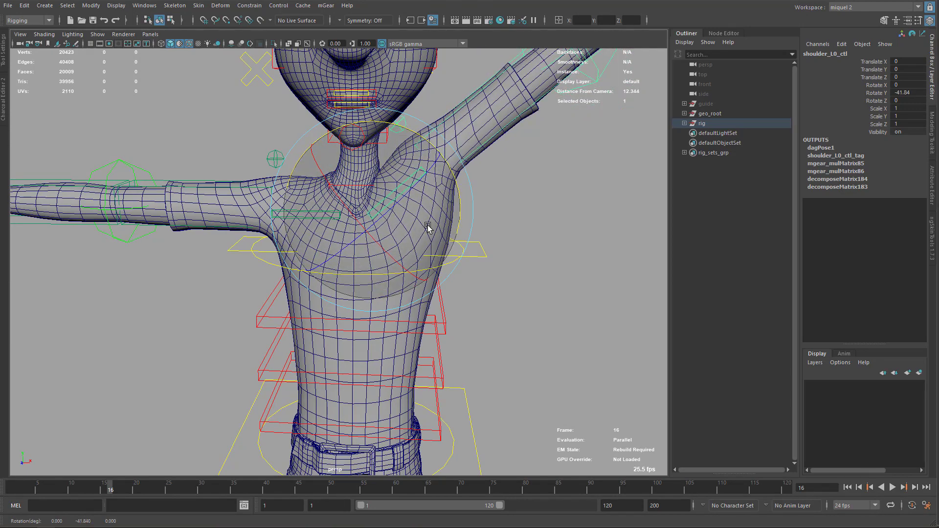
pyautogui.keyDown('alt'); pyautogui.moveTo(401, 188); pyautogui.dragTo(436, 159); pyautogui.keyUp('alt')
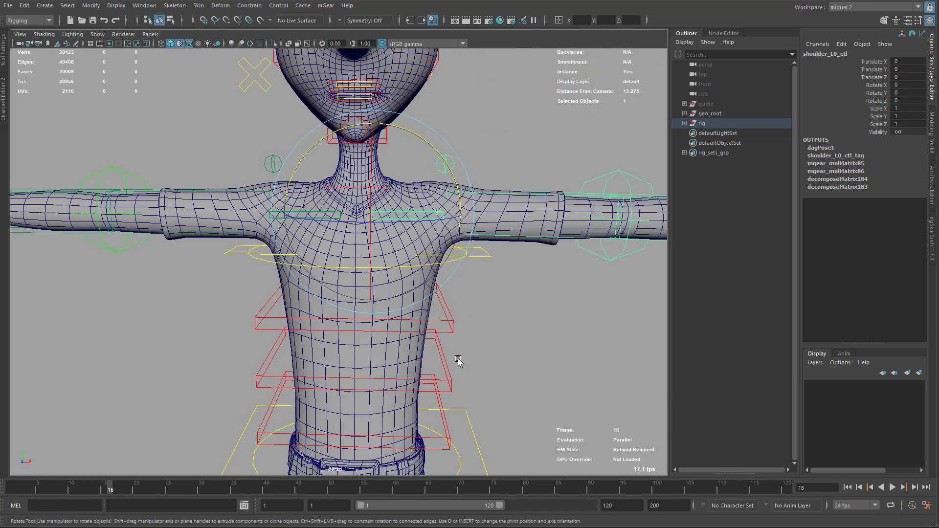
pyautogui.keyDown('alt'); pyautogui.moveTo(458, 360); pyautogui.dragTo(403, 264, button='right'); pyautogui.keyUp('alt')
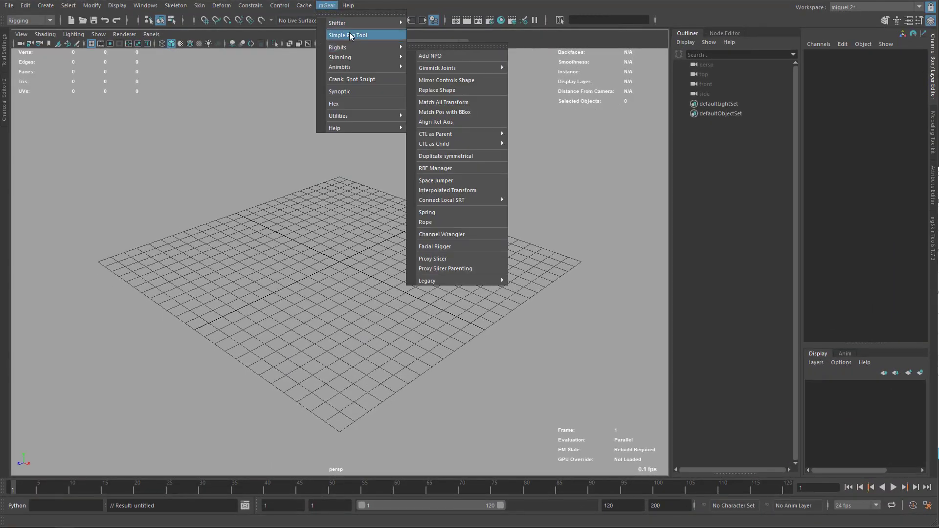
# Import the character's Shifter guide in an empty scene, build the rig from it, and close the build log.
pyautogui.click(459, 110)
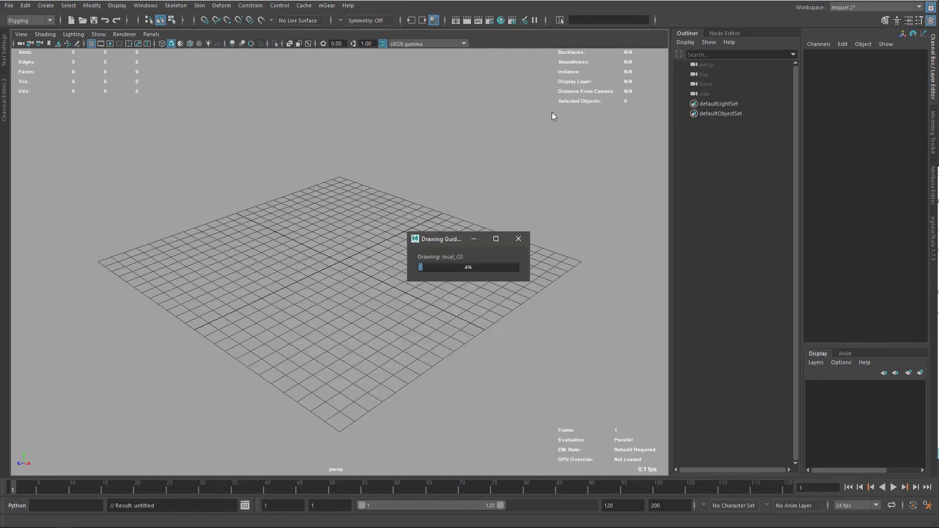
pyautogui.click(327, 5)
pyautogui.click(535, 81)
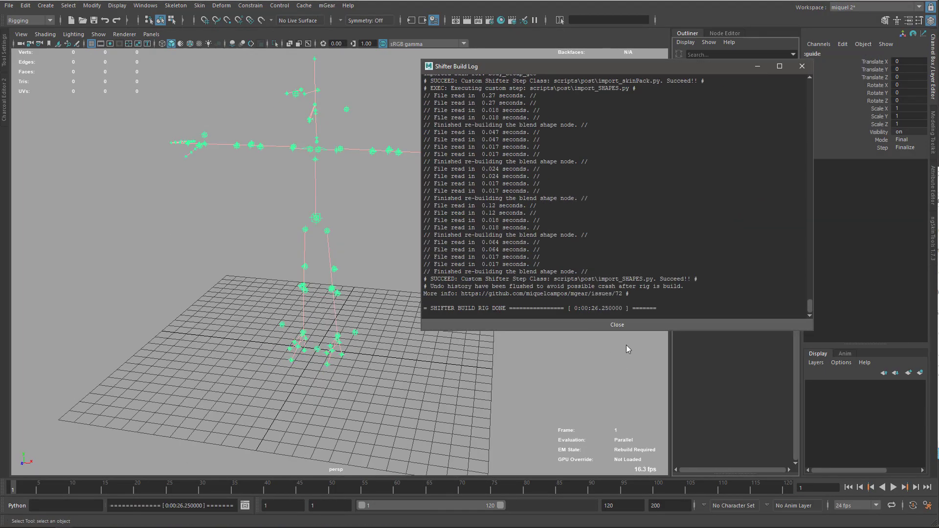
pyautogui.click(629, 325)
# Hide the rig's jnt_org joint group and display the character with textured shading.
pyautogui.click(722, 105)
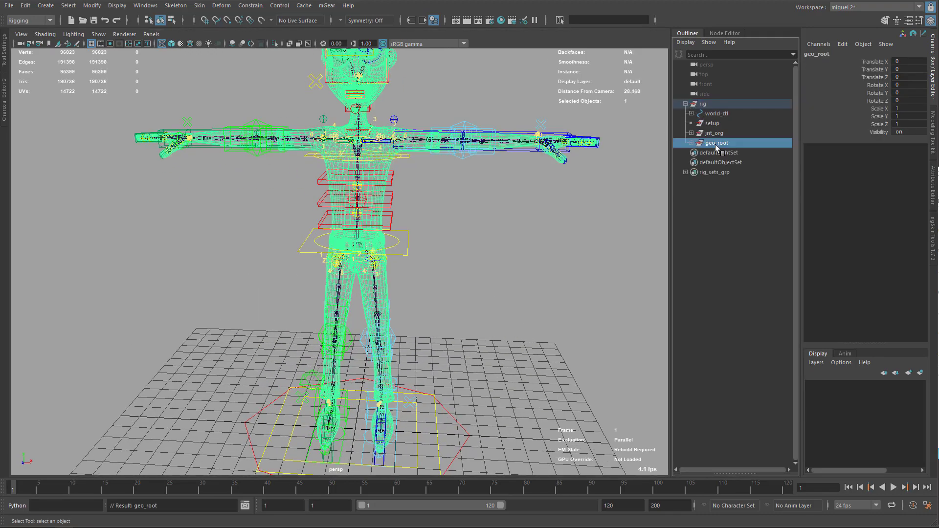
pyautogui.scroll(-3, 436, 275)
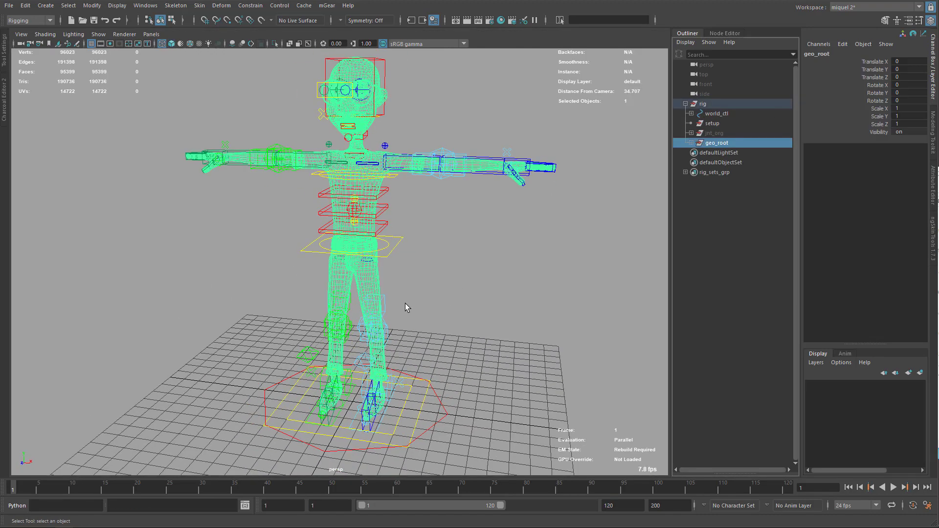
pyautogui.scroll(-3, 435, 323)
pyautogui.press('6')
pyautogui.click(389, 209)
pyautogui.click(327, 5)
pyautogui.moveTo(353, 45)
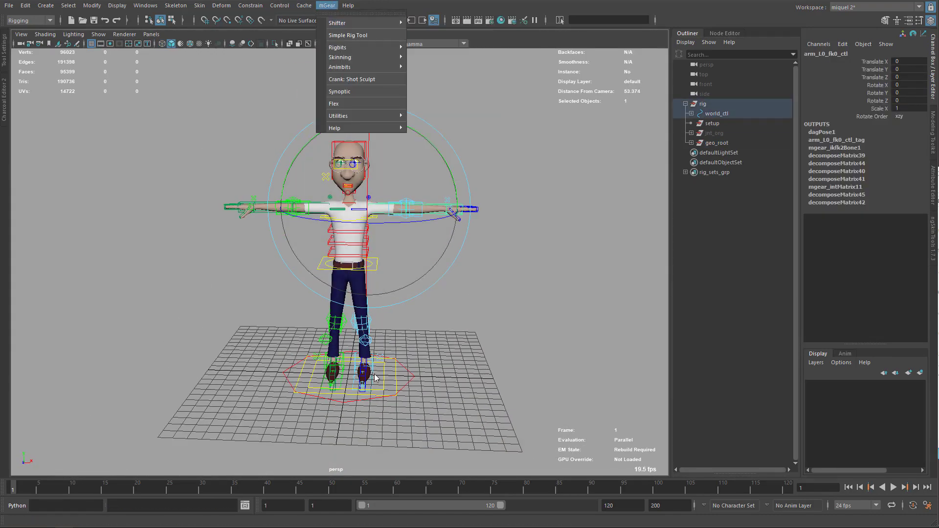
pyautogui.click(376, 377)
# Apply the dance.anim animation from Studio Library to the rig, with source frames 1 to 263.
pyautogui.keyDown('alt'); pyautogui.moveTo(375, 377); pyautogui.dragTo(453, 137); pyautogui.keyUp('alt')
pyautogui.moveTo(505, 151); pyautogui.dragTo(506, 151)
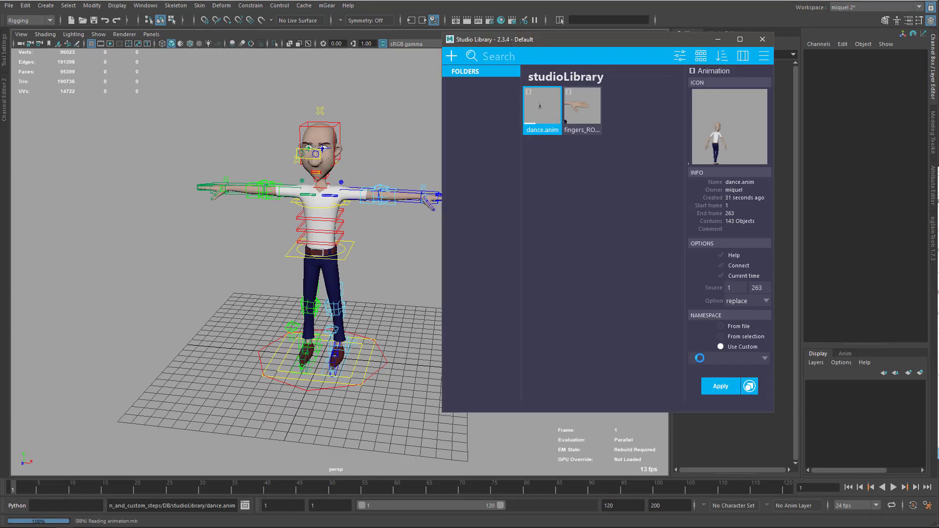